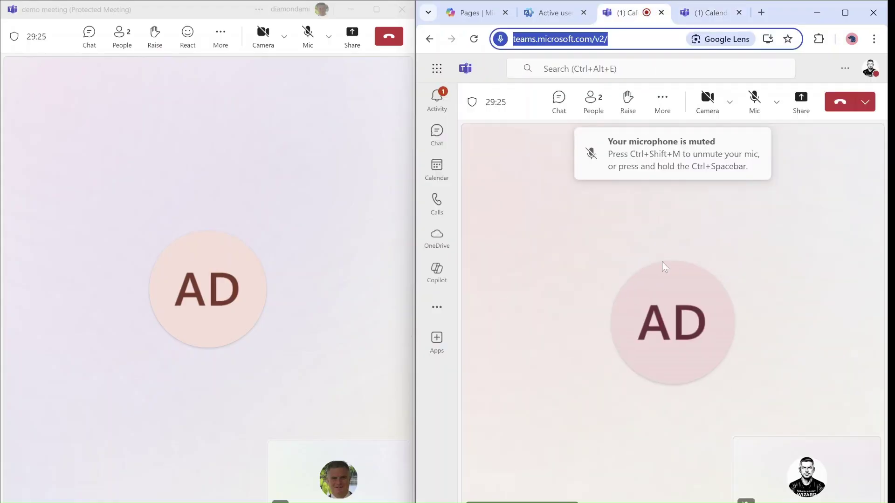
# - Check the external guest's contact and profile cards, then bring up the meeting's More actions
pyautogui.click(662, 262)
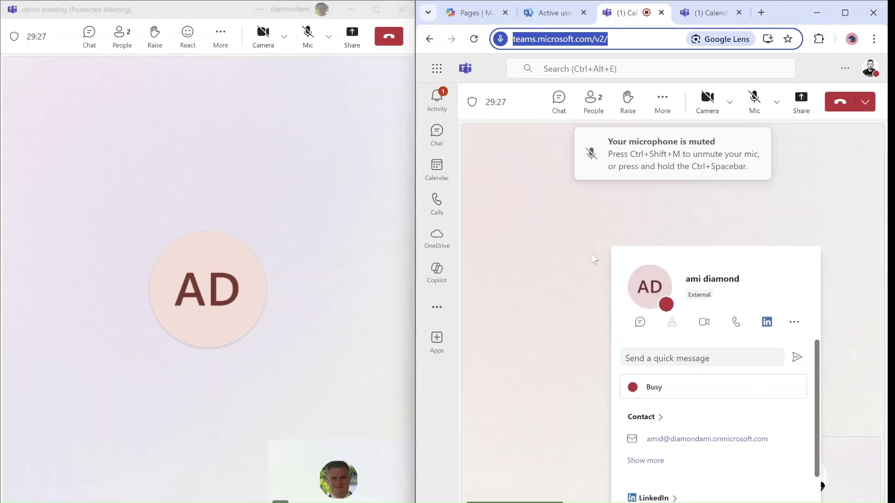
pyautogui.click(563, 233)
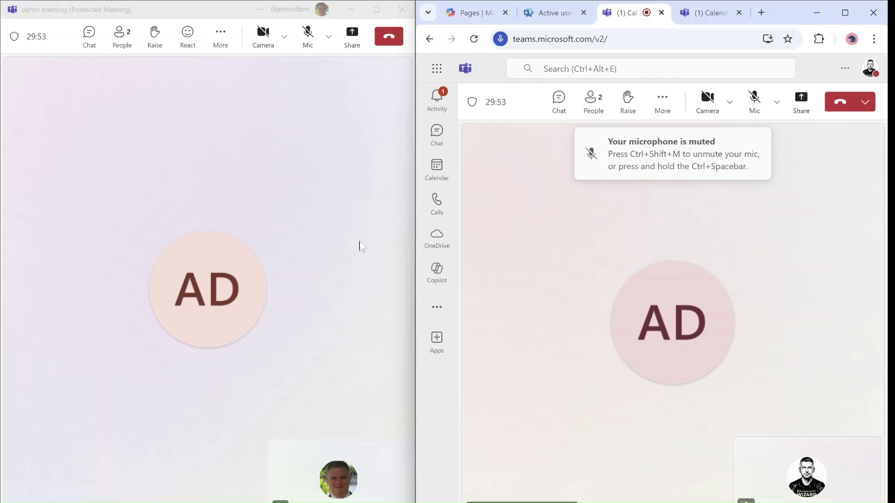
pyautogui.click(182, 301)
pyautogui.click(662, 102)
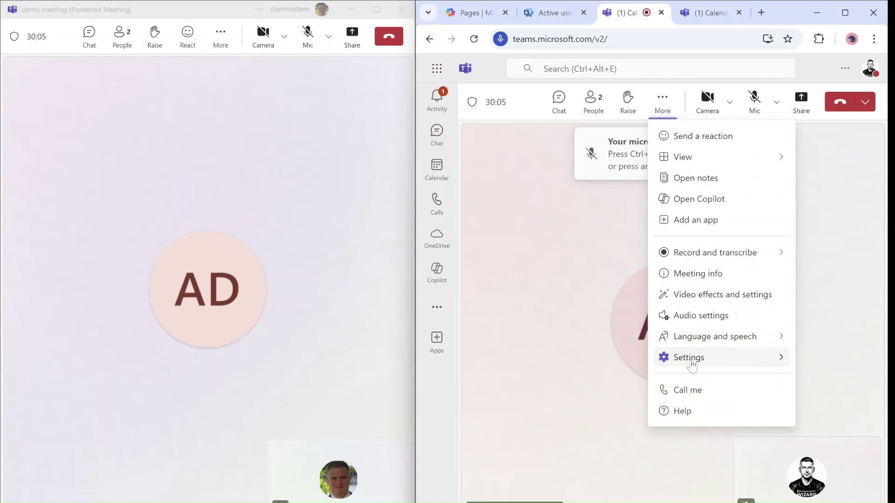
pyautogui.moveTo(688, 357)
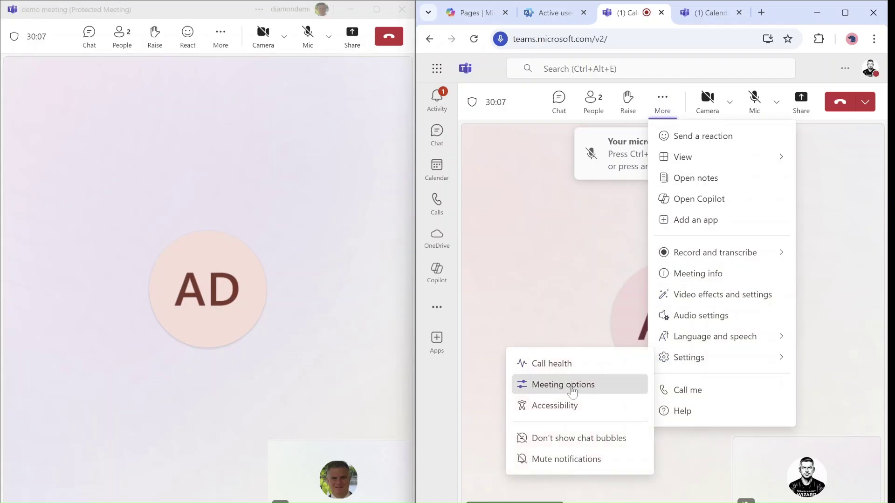
# - Go to Meeting options and show the Advanced protection page
pyautogui.click(563, 385)
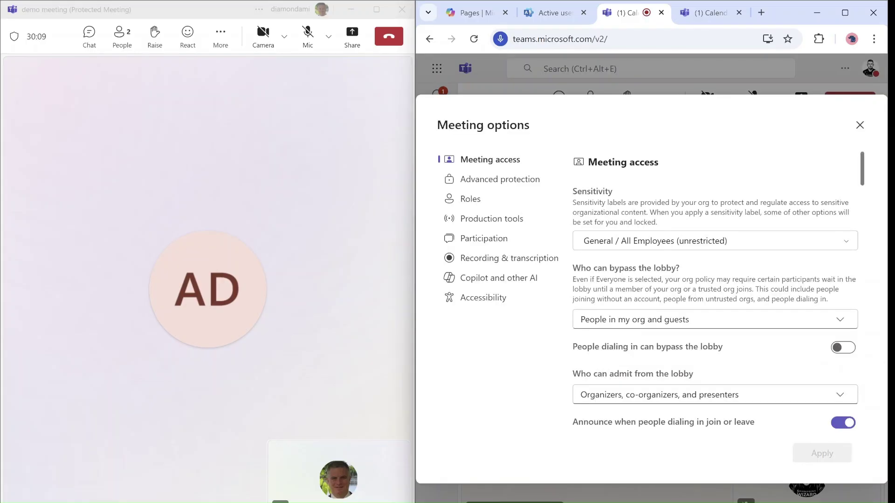
pyautogui.click(498, 181)
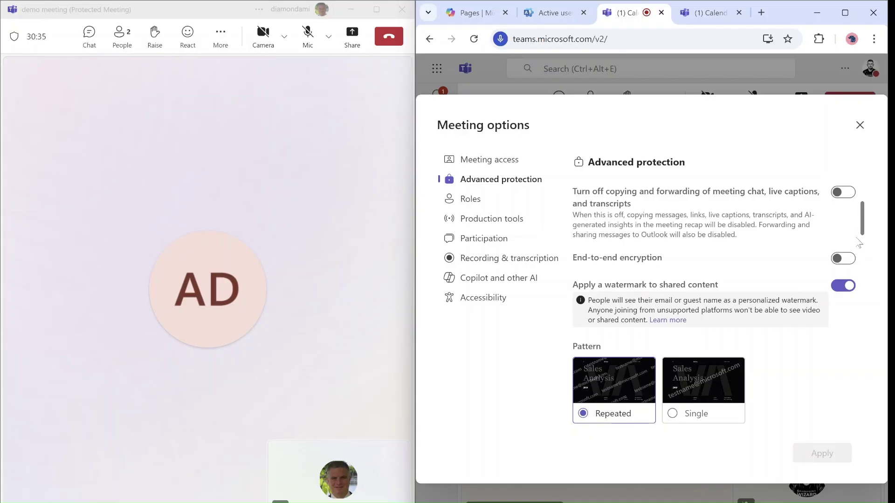
pyautogui.moveTo(861, 225); pyautogui.dragTo(862, 241)
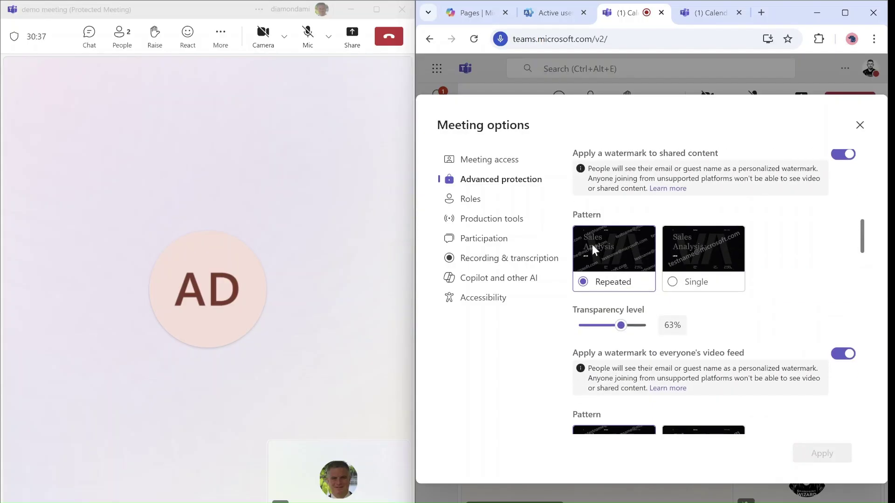
# - Keep the shared-content watermark on Repeated pattern and set its transparency to 81%
pyautogui.click(675, 287)
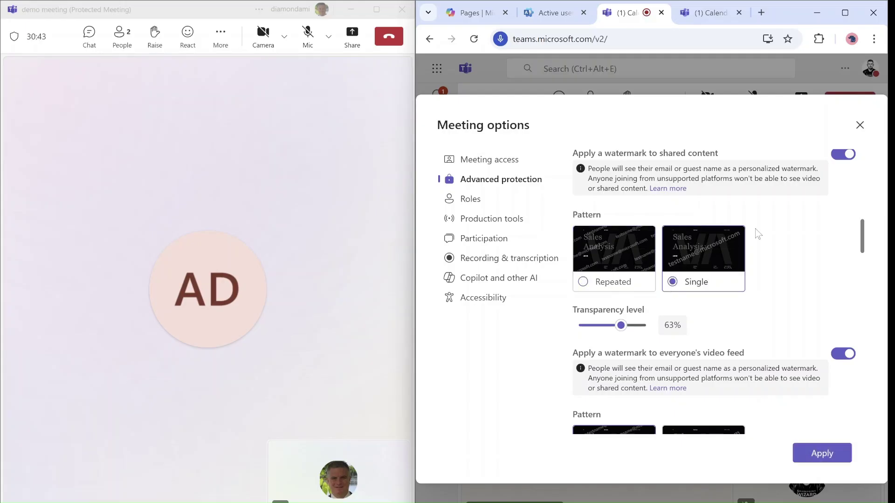
pyautogui.click(583, 281)
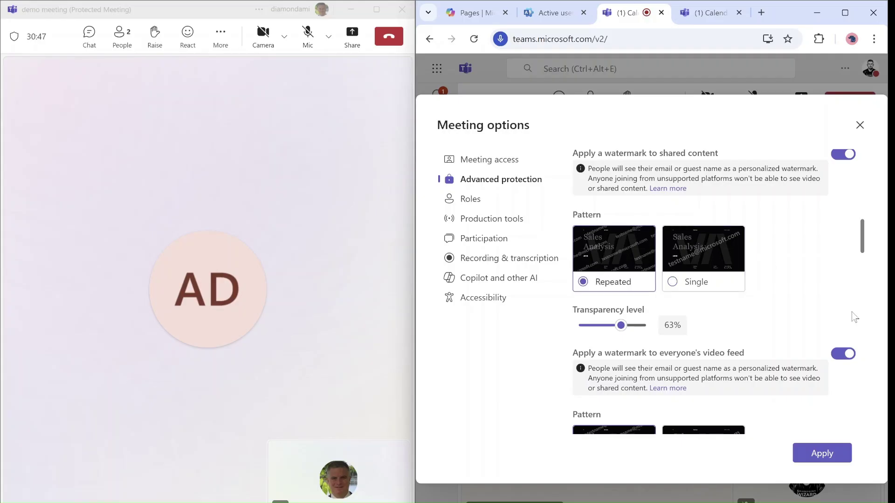
pyautogui.moveTo(621, 326); pyautogui.dragTo(636, 327)
pyautogui.moveTo(863, 245); pyautogui.dragTo(865, 267)
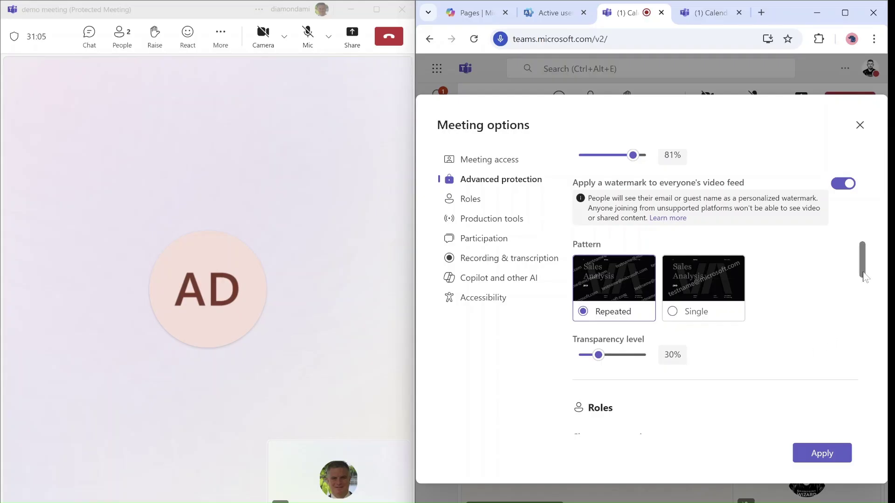
# - Discard the unapplied option changes and present the CopilotPP deck with PowerPoint Live
pyautogui.click(861, 125)
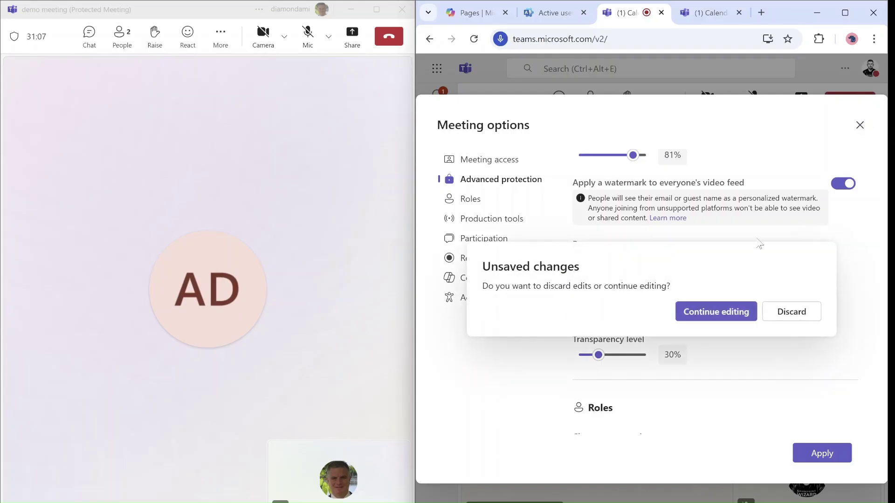
pyautogui.click(791, 312)
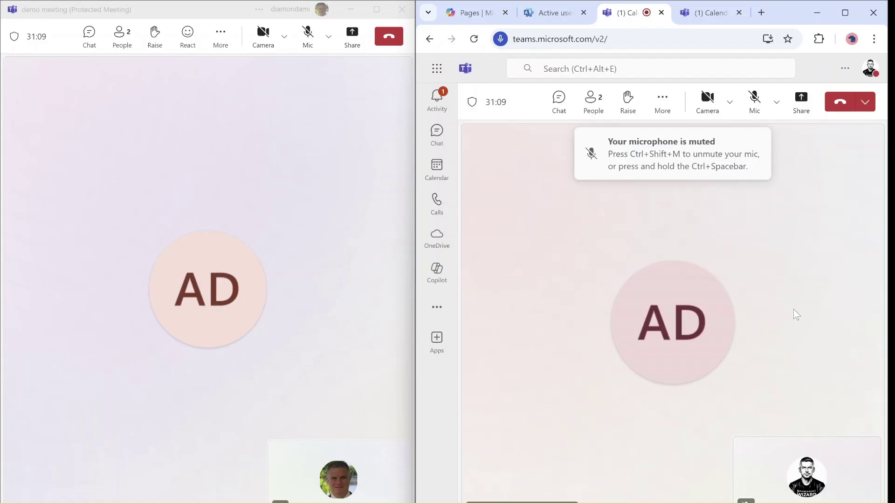
pyautogui.click(801, 102)
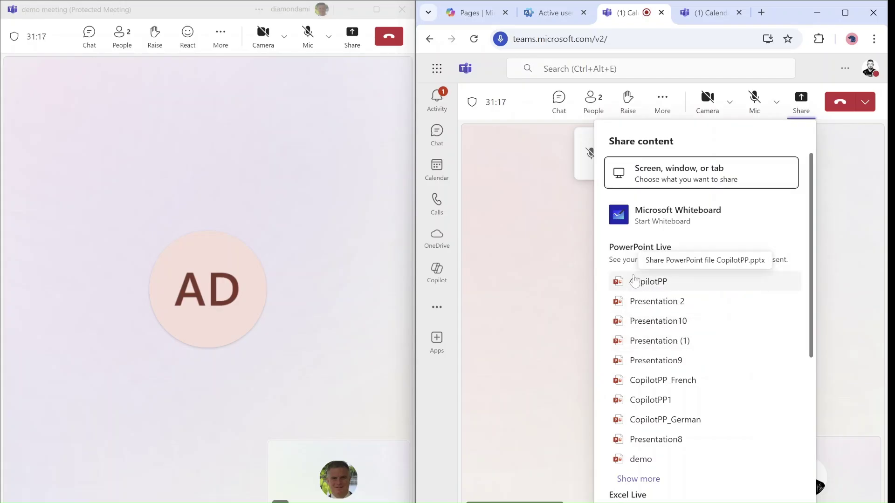
pyautogui.click(649, 282)
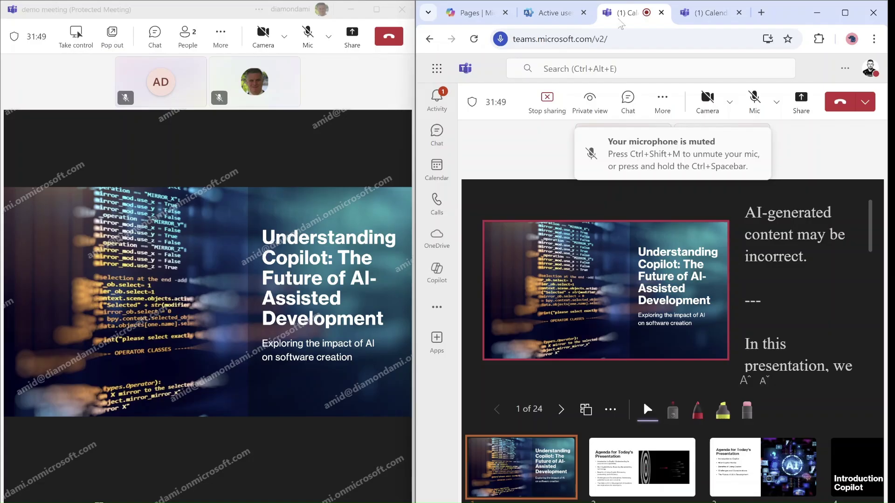
# - End the PowerPoint Live presentation and share the Entire Screen instead
pyautogui.click(548, 103)
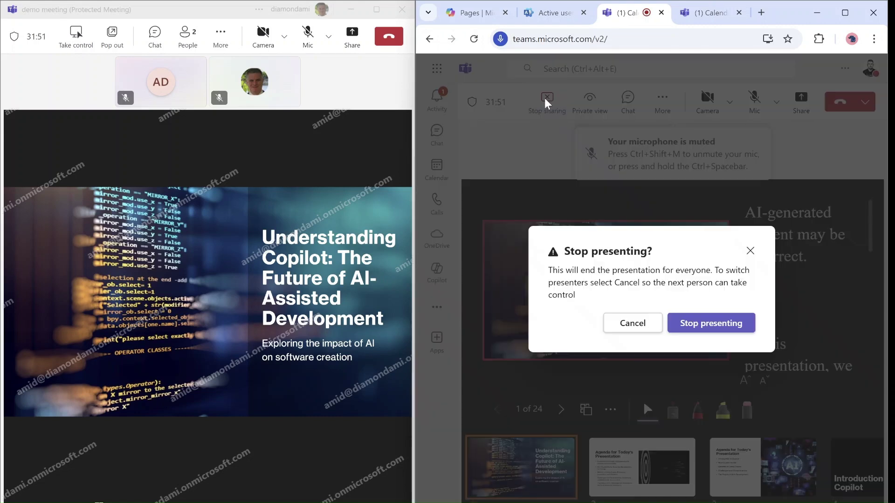
pyautogui.click(711, 330)
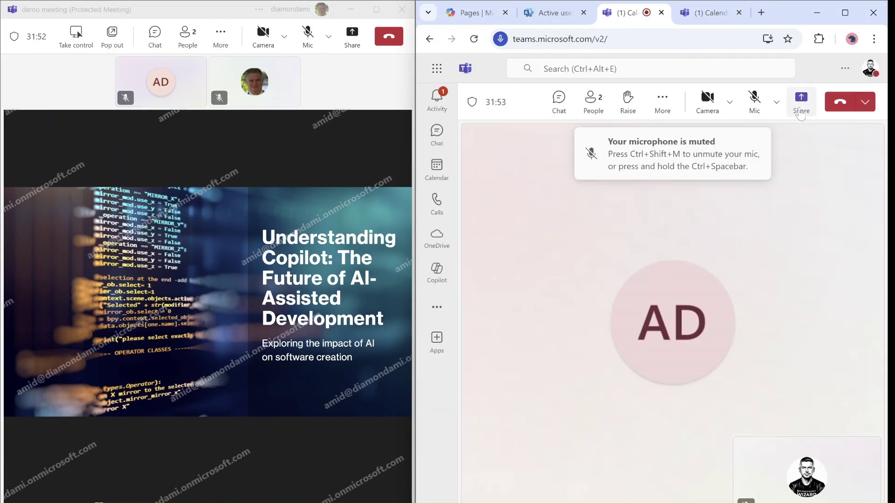
pyautogui.click(801, 102)
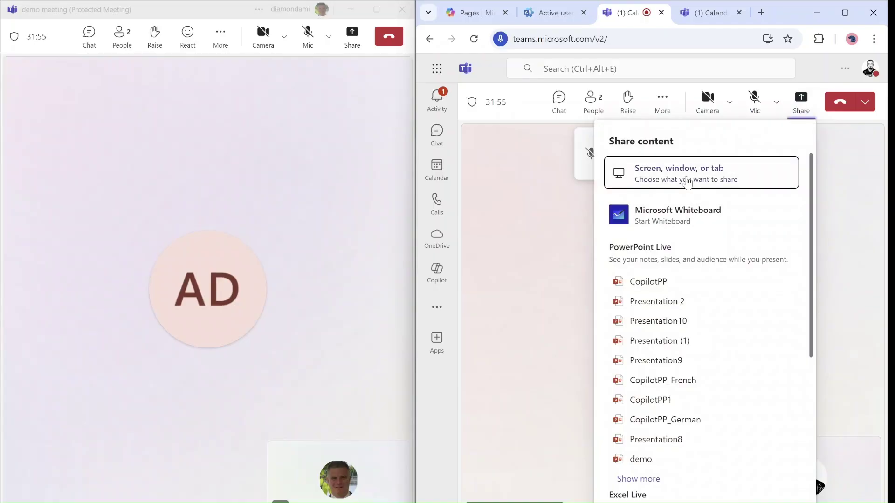
pyautogui.click(692, 174)
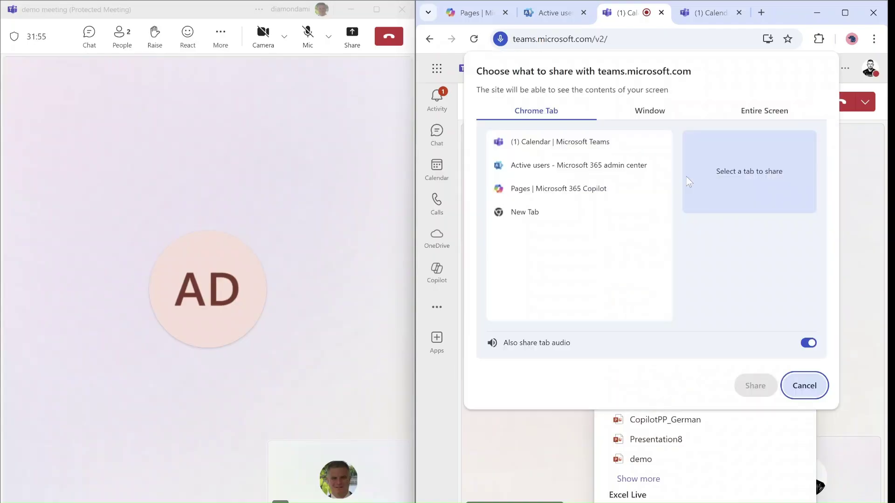
pyautogui.click(763, 113)
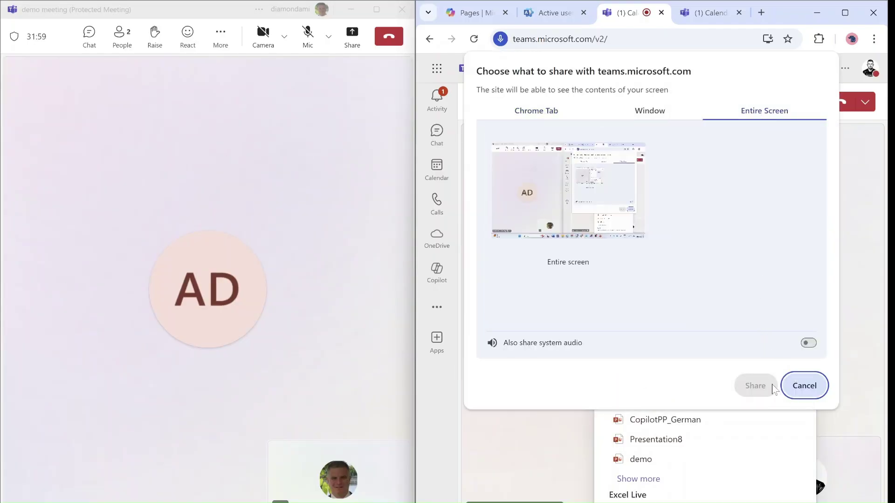
pyautogui.click(567, 190)
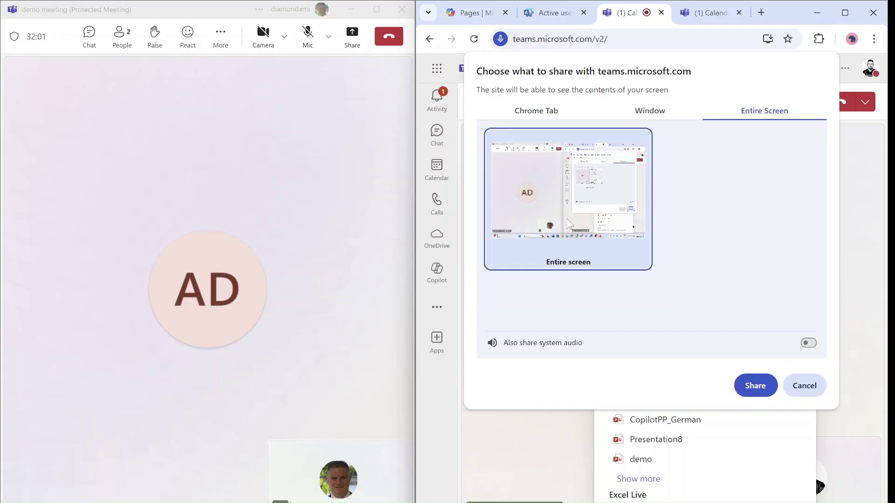
pyautogui.click(755, 386)
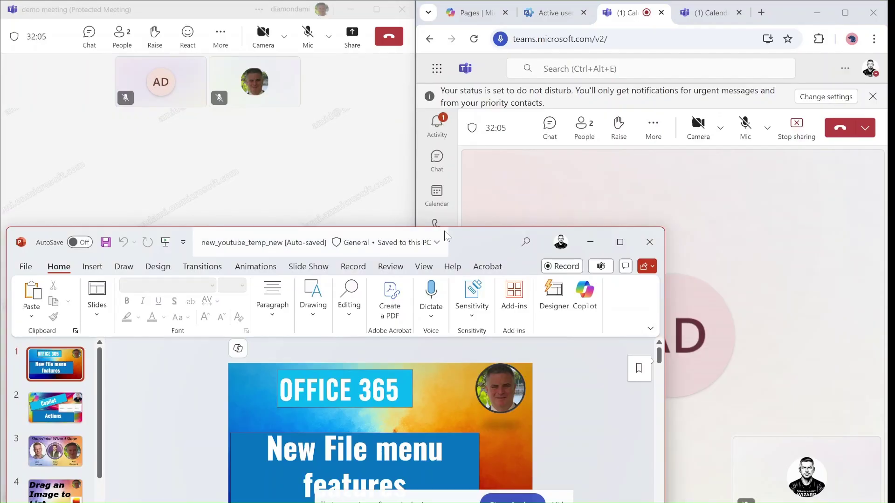
# - Snap the PowerPoint deck window to the right half of the screen
pyautogui.moveTo(476, 242)
pyautogui.mouseDown()
pyautogui.moveTo(888, 188)
pyautogui.moveTo(892, 71)
pyautogui.mouseUp()
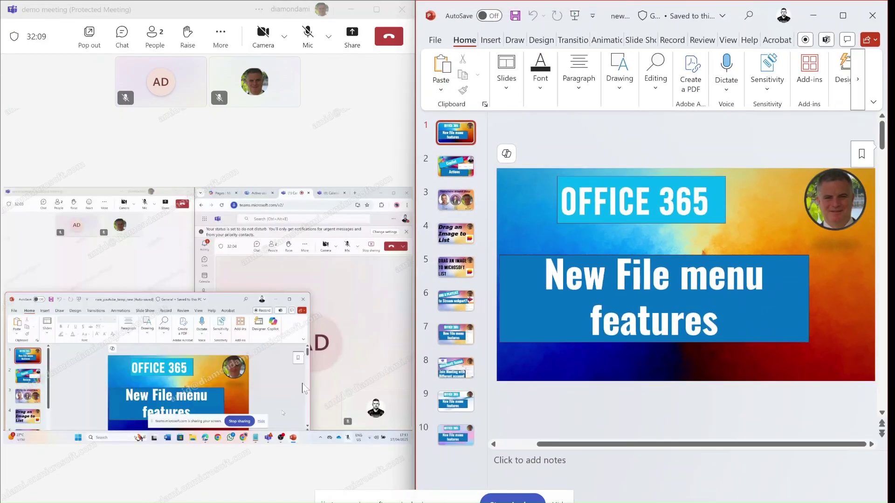